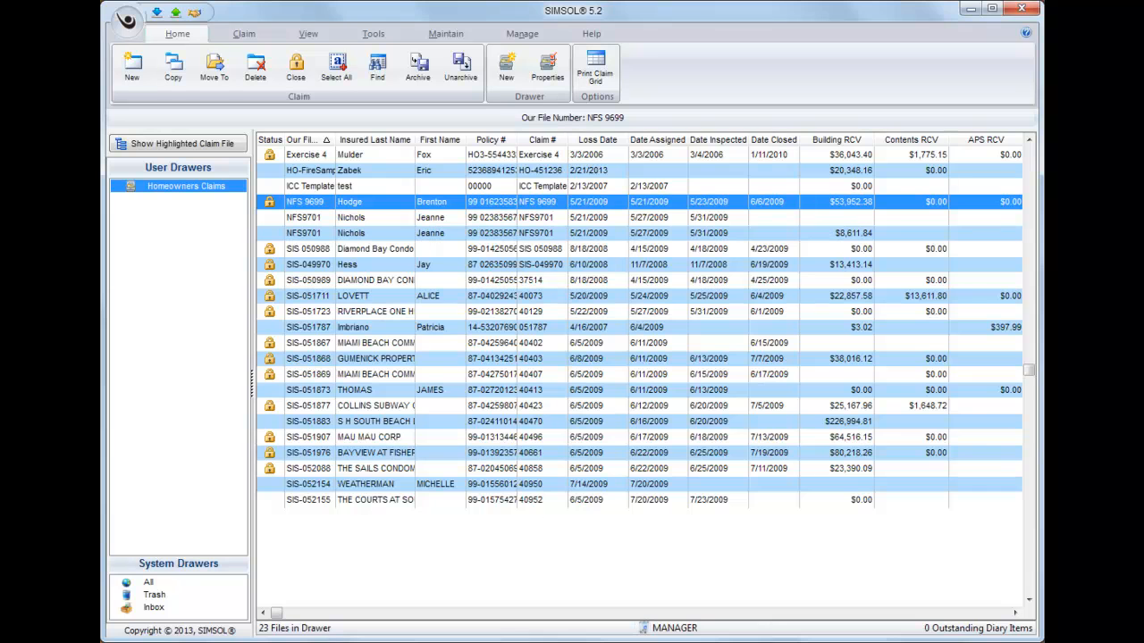
- Open the highlighted closed claim's building Scope of Damage and launch its Virtual Scope Sheet in global mode
double_click(381, 201)
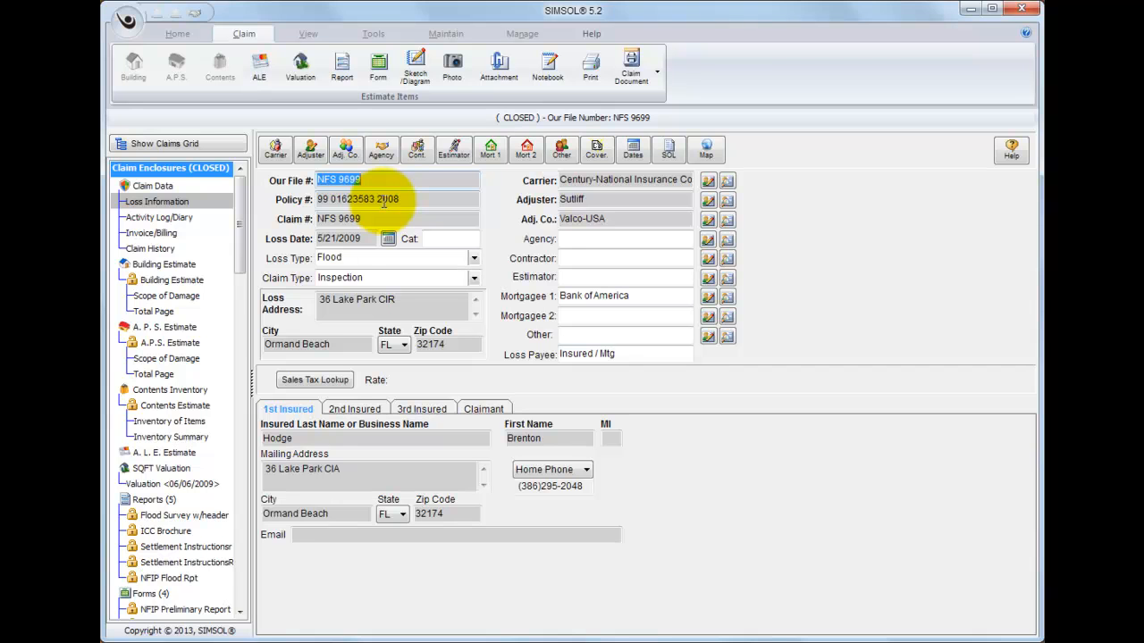
click(183, 296)
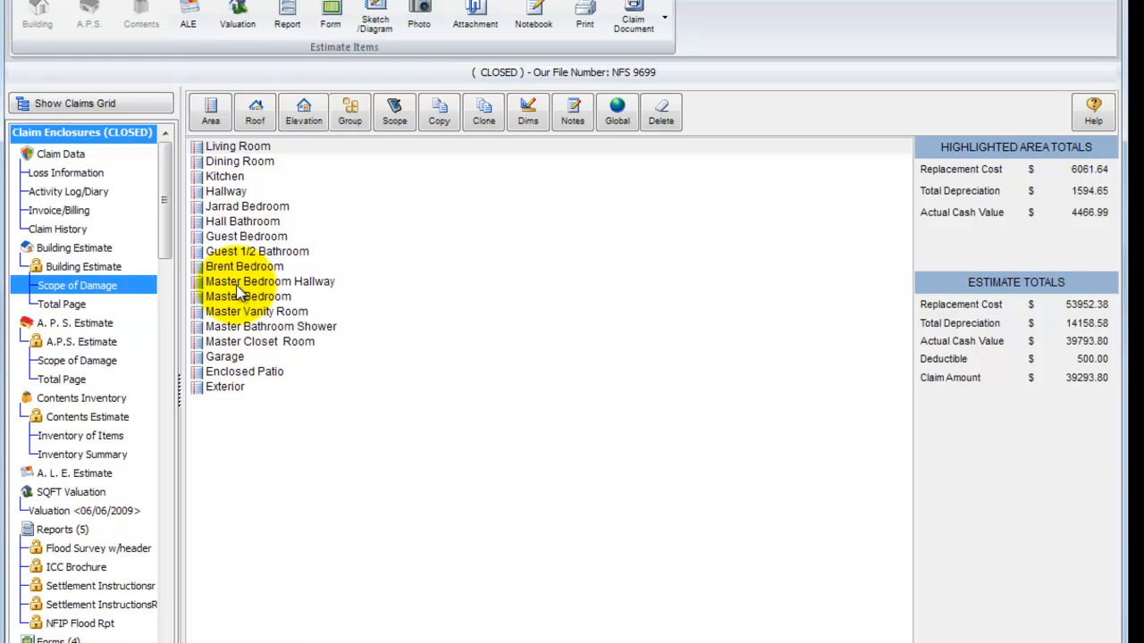
click(615, 119)
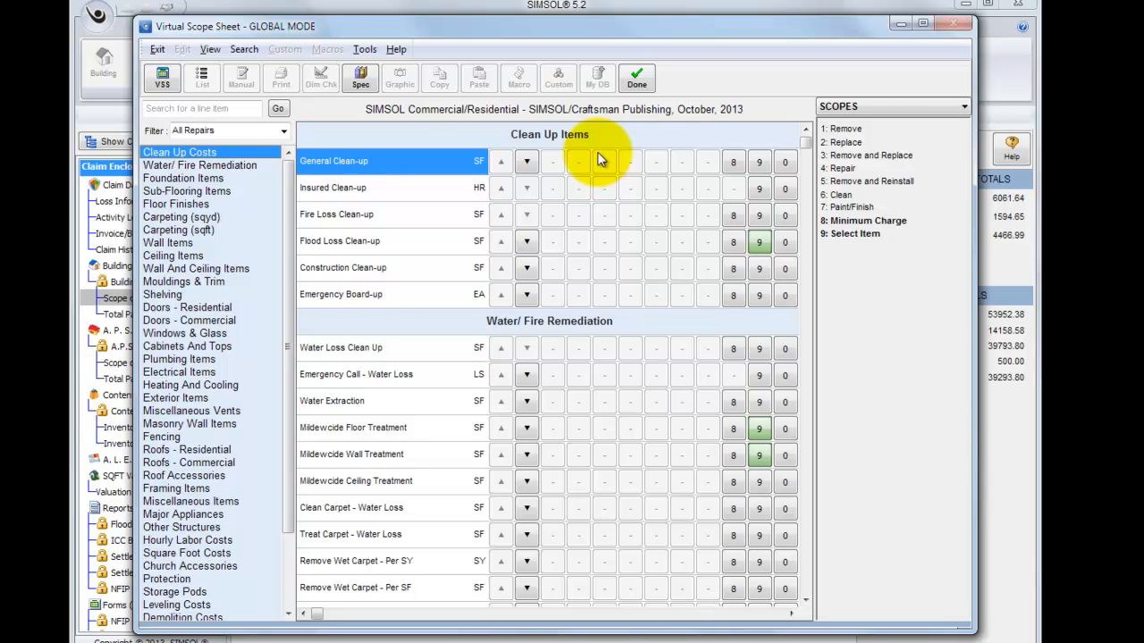
- In Wall Items, open the global edit for the Remove and Replace scope of Wall Drywall Taped and Floated
click(178, 243)
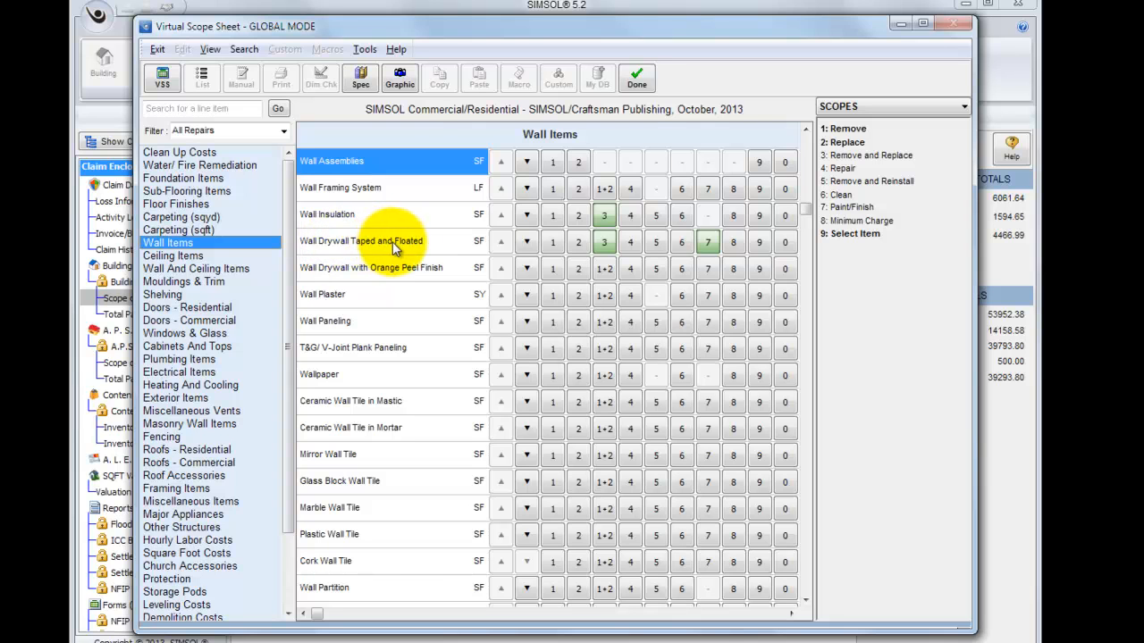
click(604, 242)
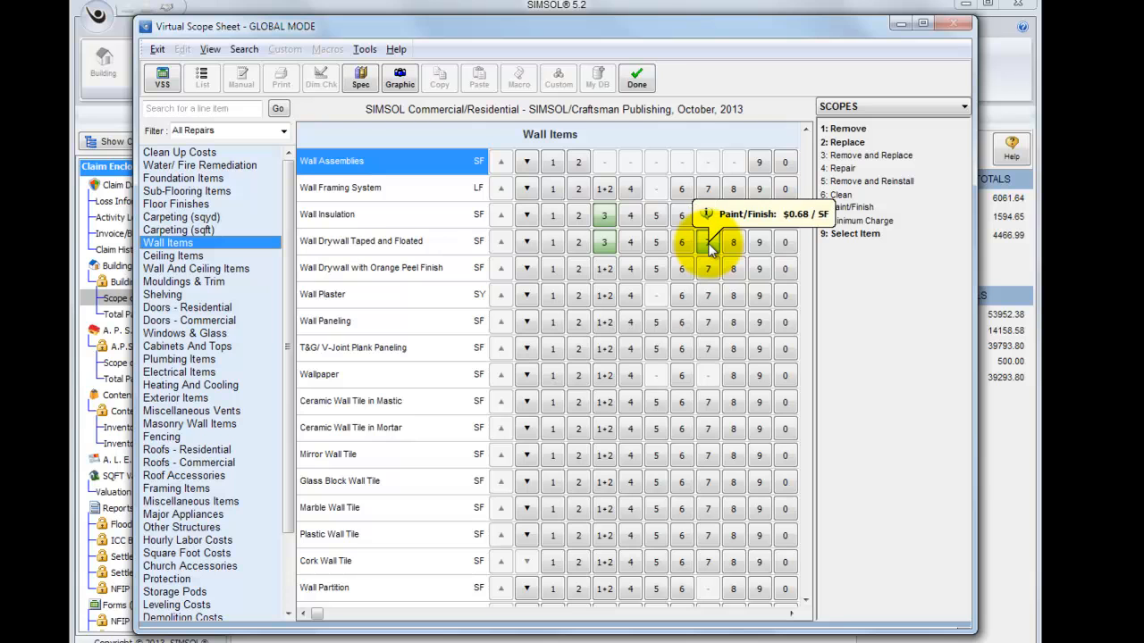
click(708, 243)
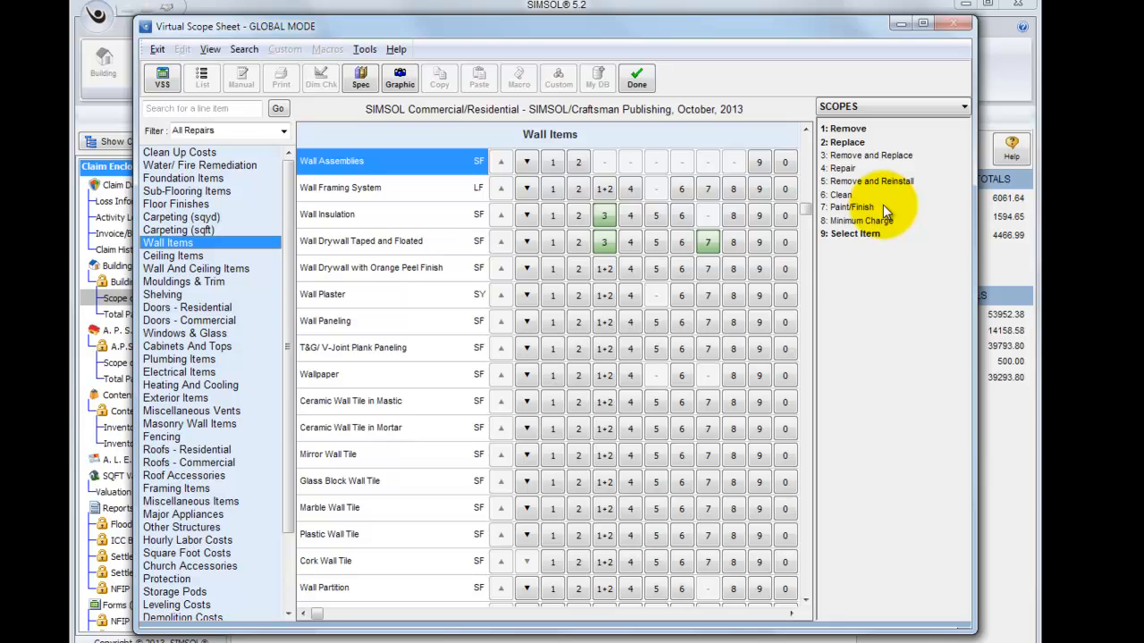
click(606, 244)
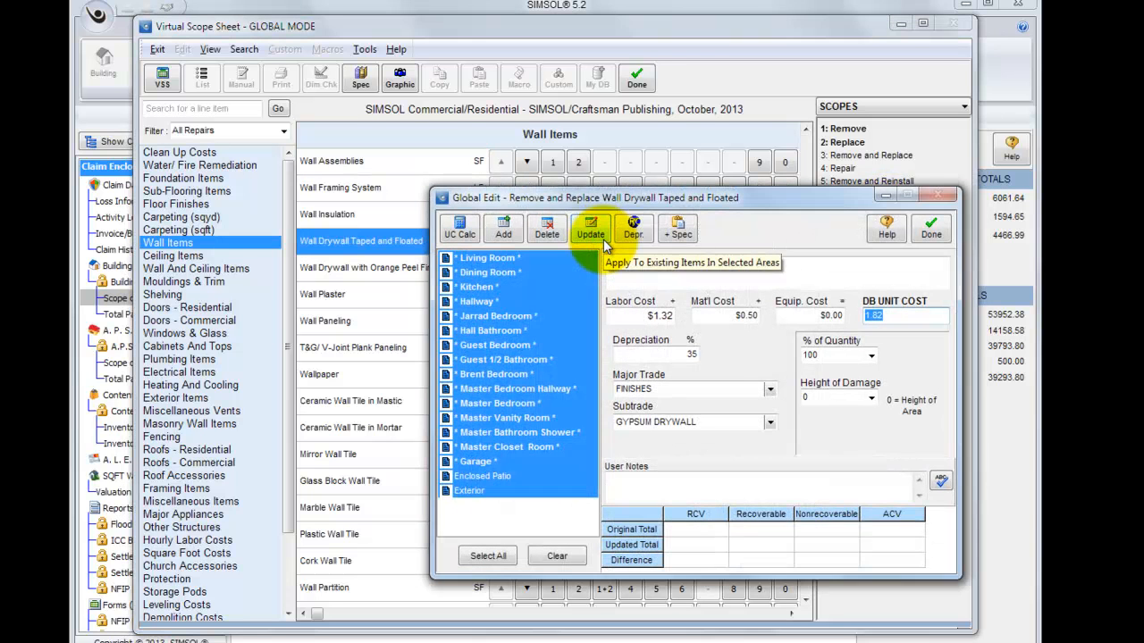
drag(675, 198, 603, 153)
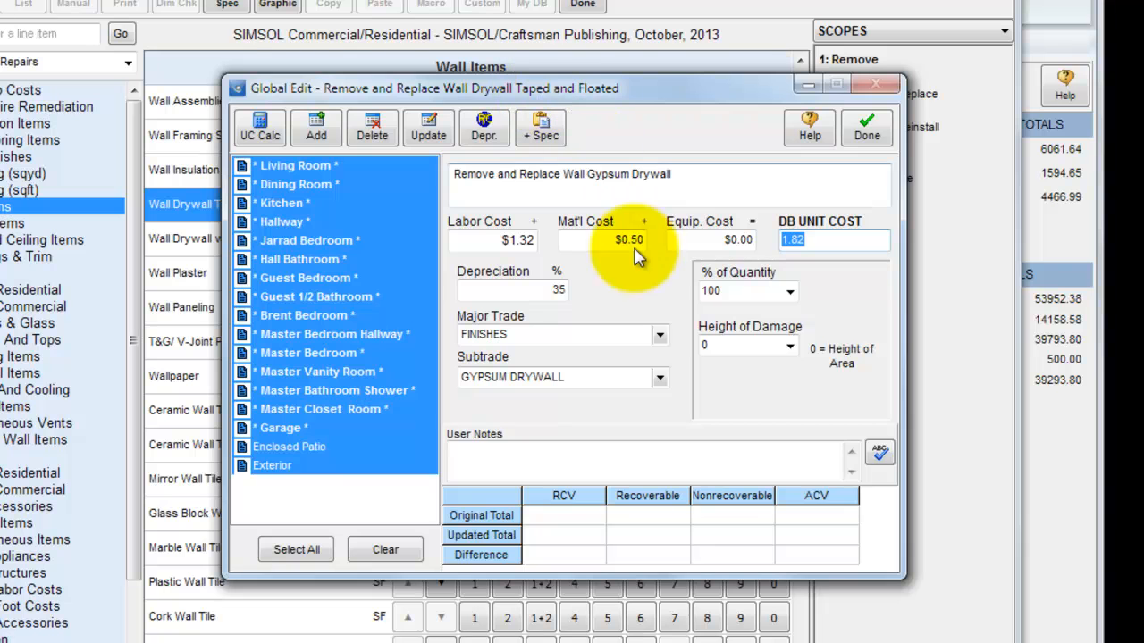
- Clear the area selection and set the drywall item's material cost to $0.60
click(385, 553)
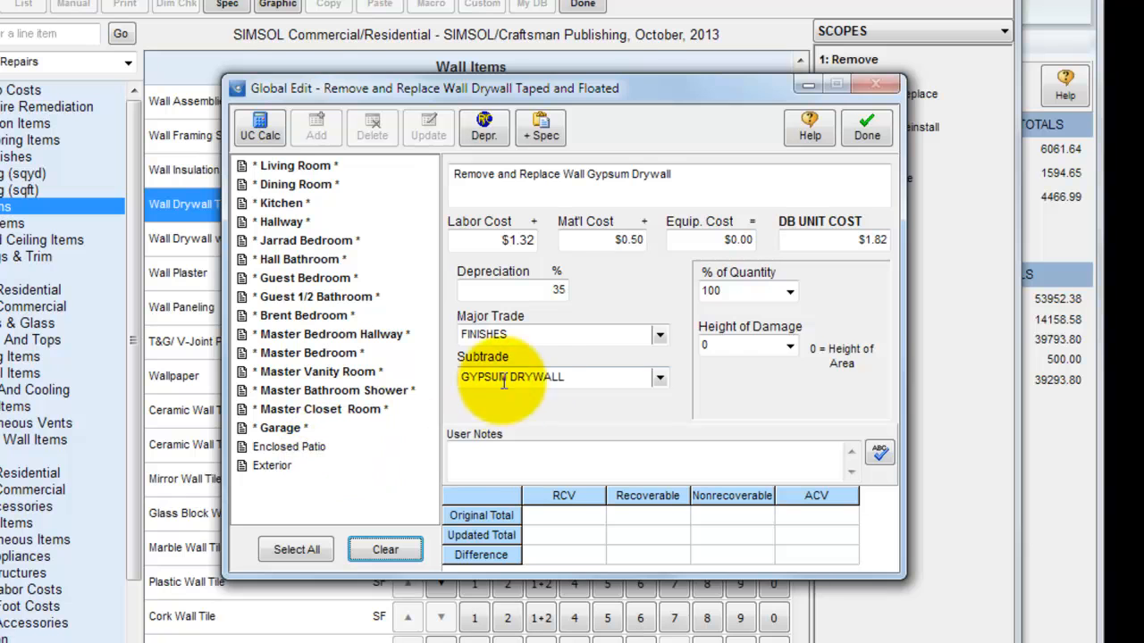
click(601, 240)
drag(608, 239, 545, 240)
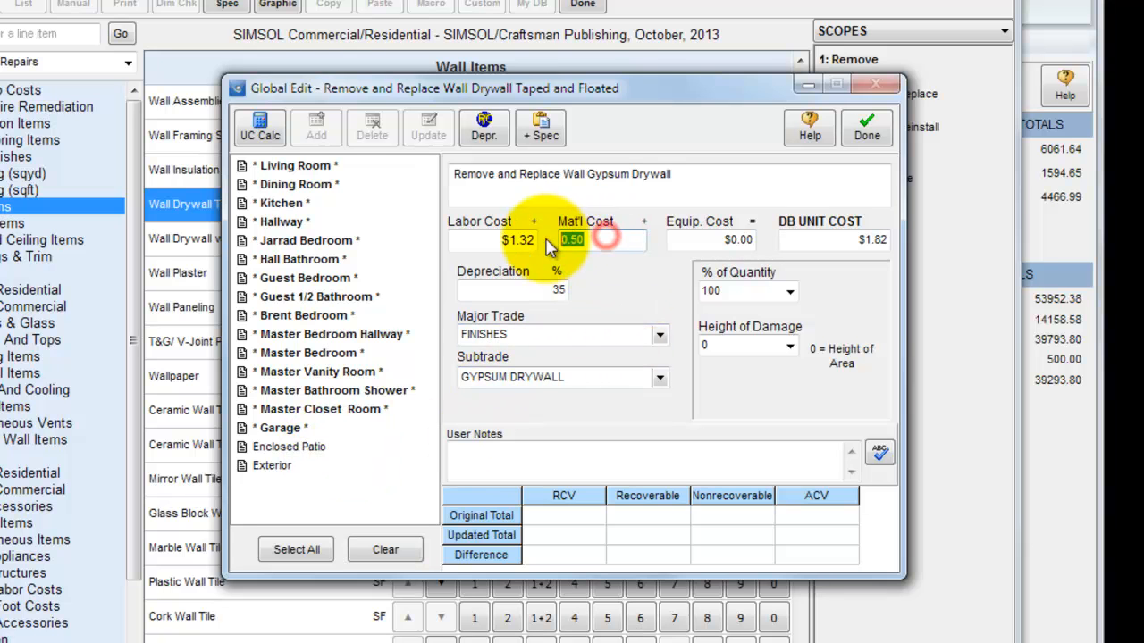
text(.60)
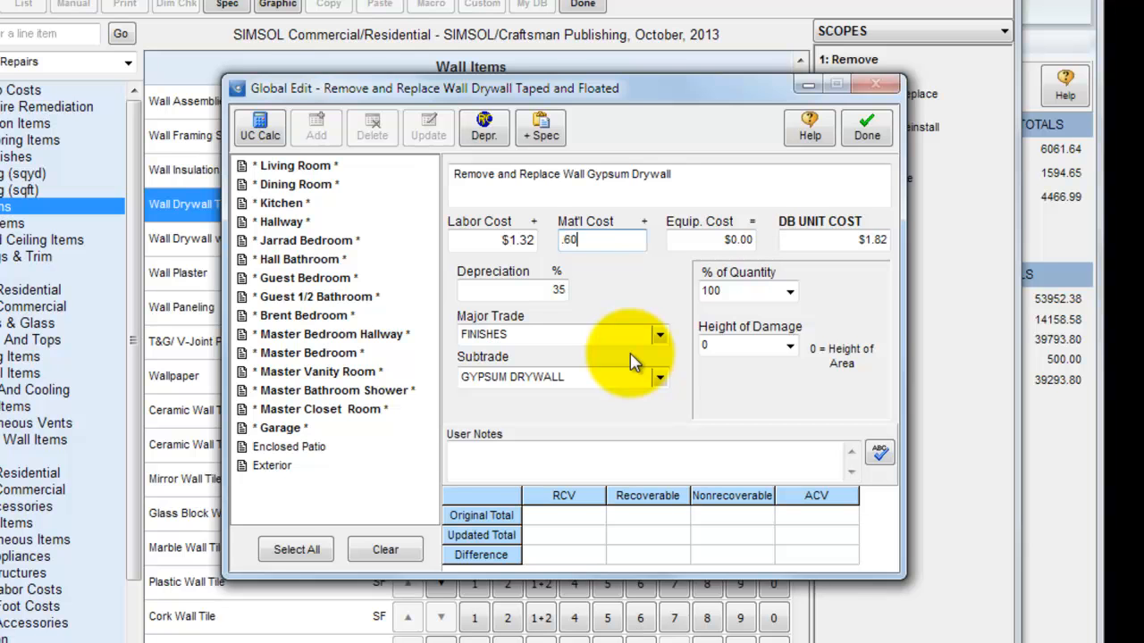
key(Tab)
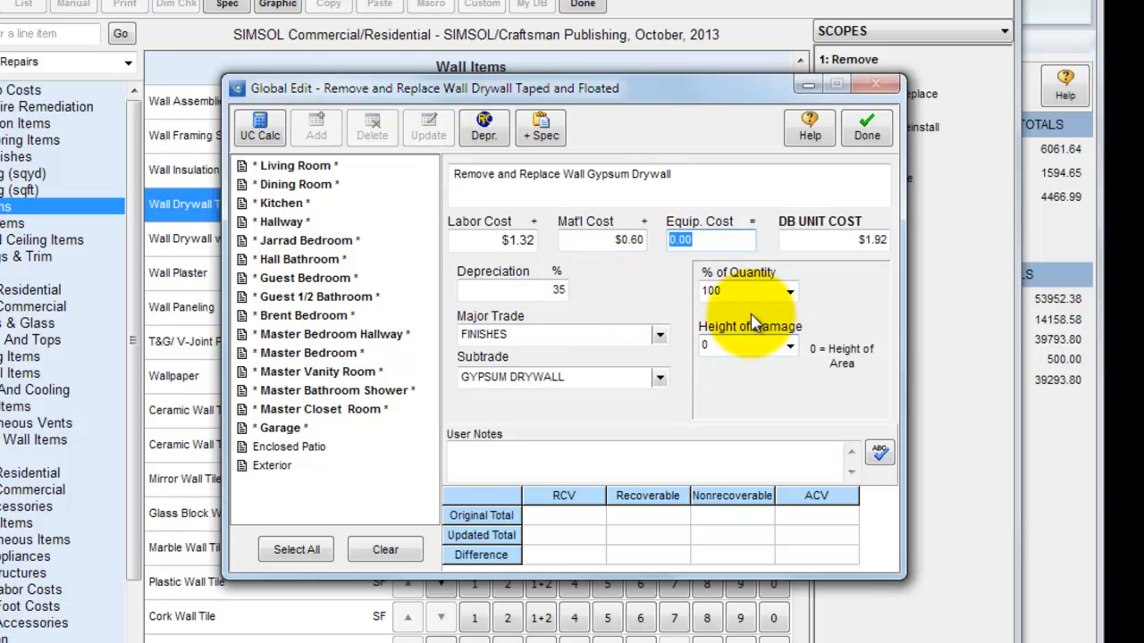
key(Tab)
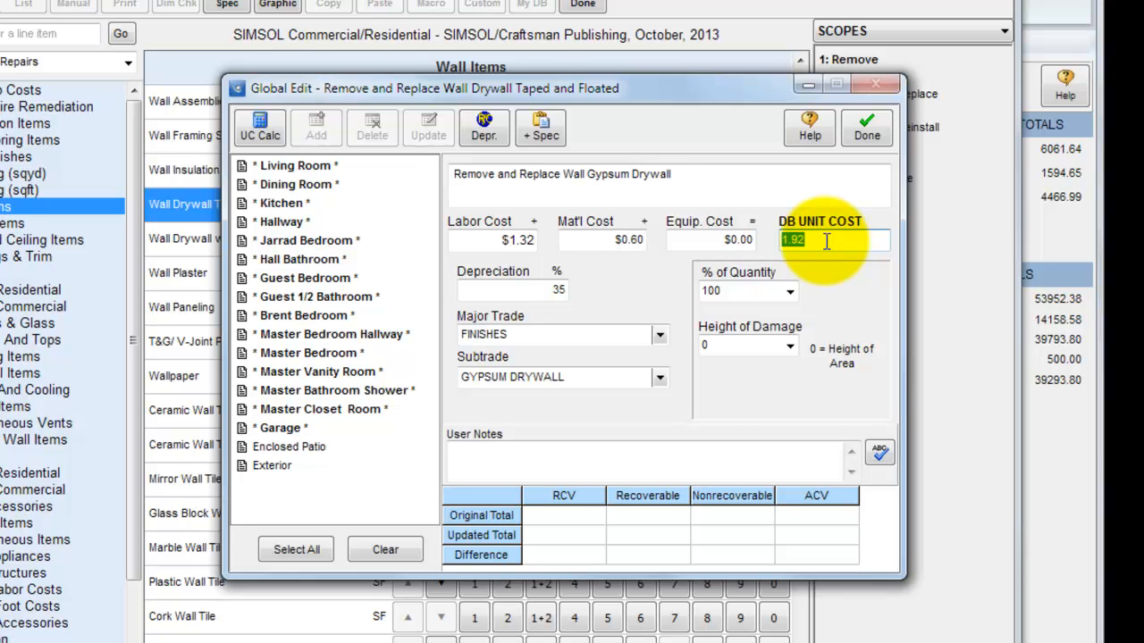
click(789, 345)
mouse_move(789, 409)
mouse_down()
mouse_move(794, 444)
mouse_move(794, 398)
mouse_up()
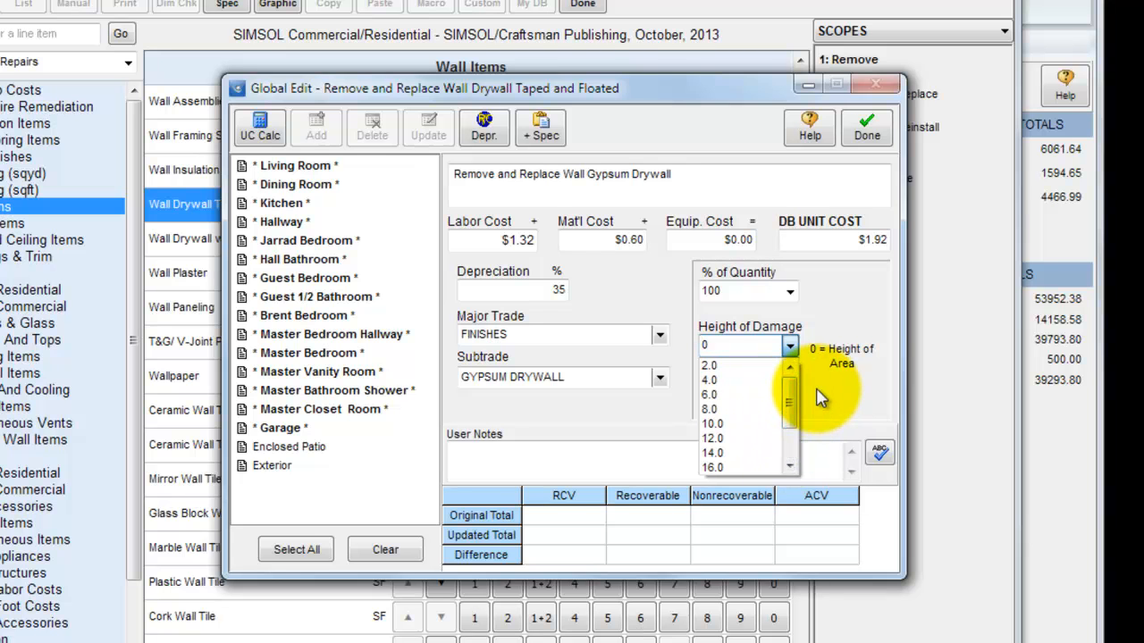
click(819, 395)
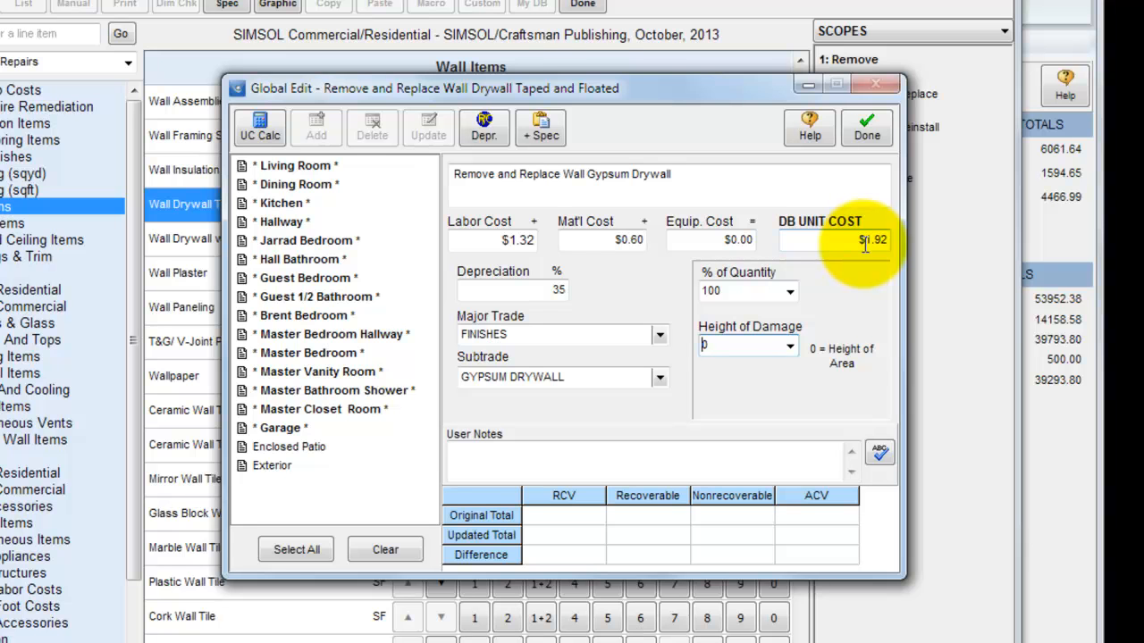
- Update only the unit cost info of the drywall item in all areas except Enclosed Patio and Exterior
click(300, 553)
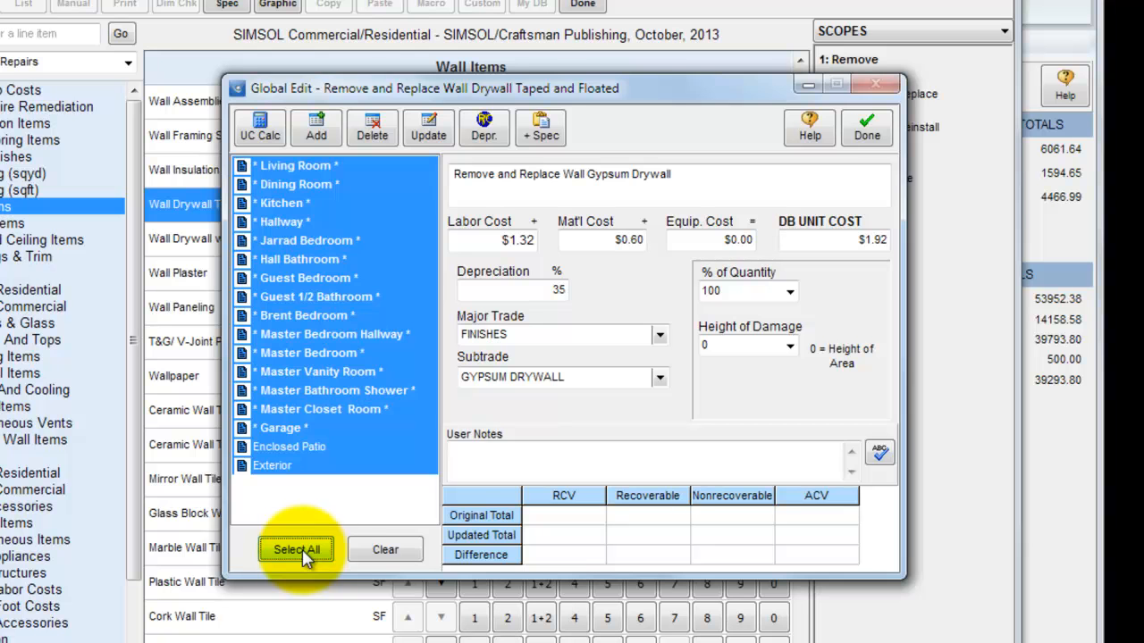
click(284, 470)
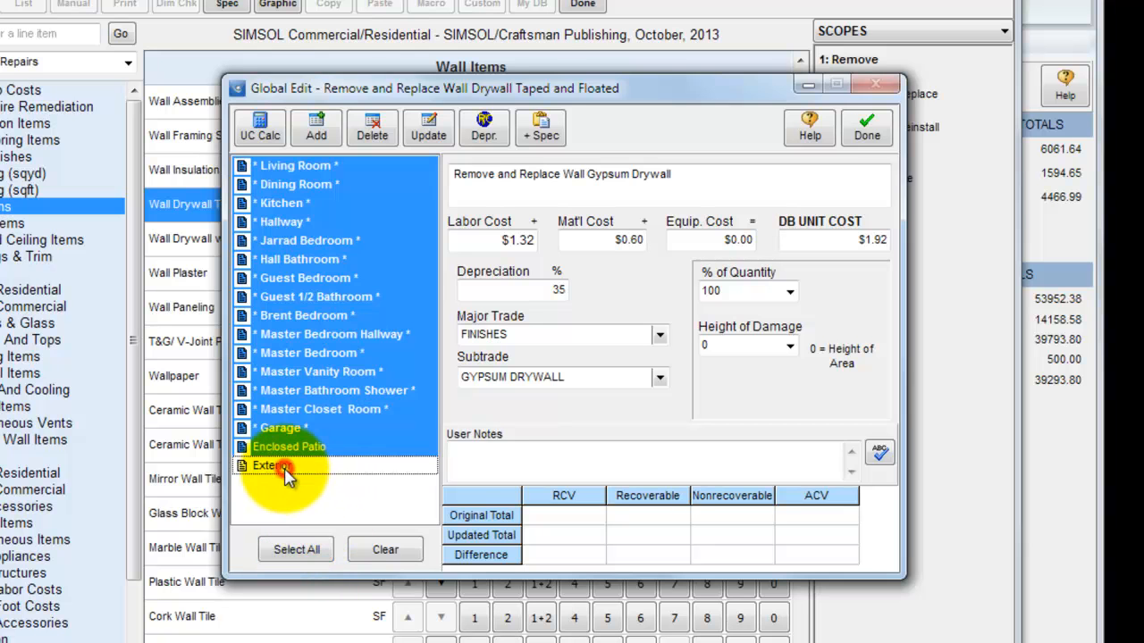
click(302, 449)
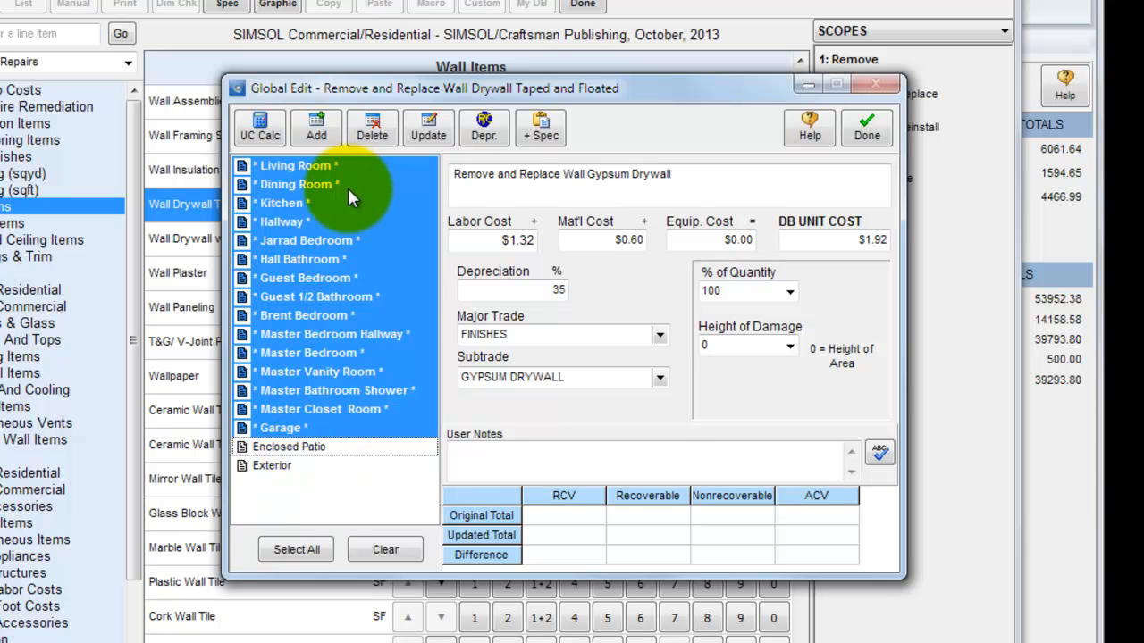
click(431, 134)
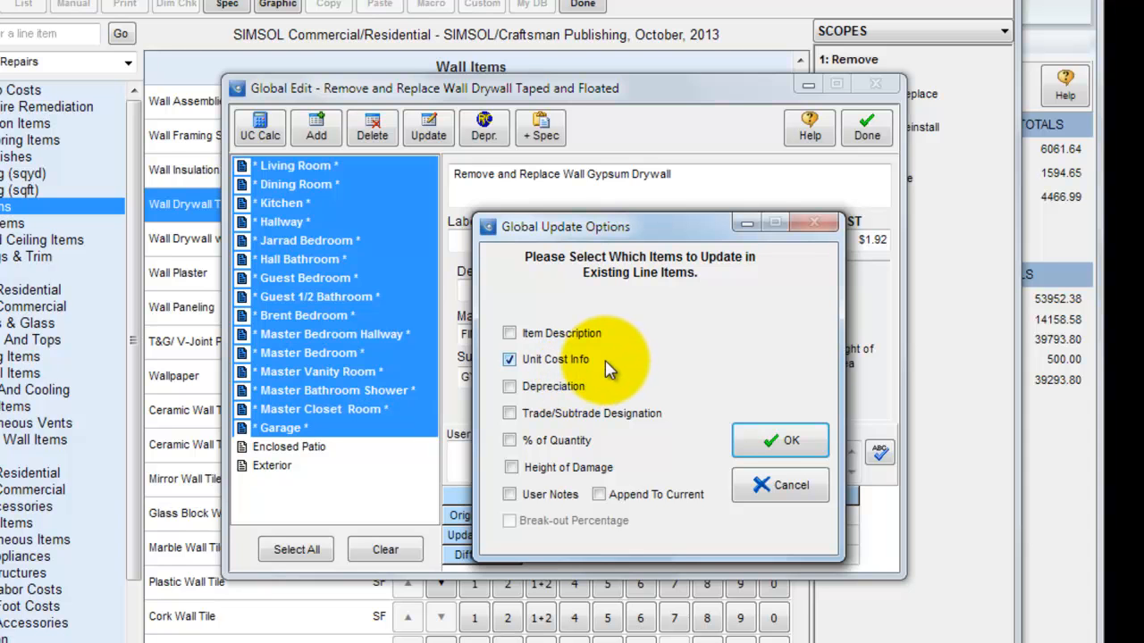
click(770, 443)
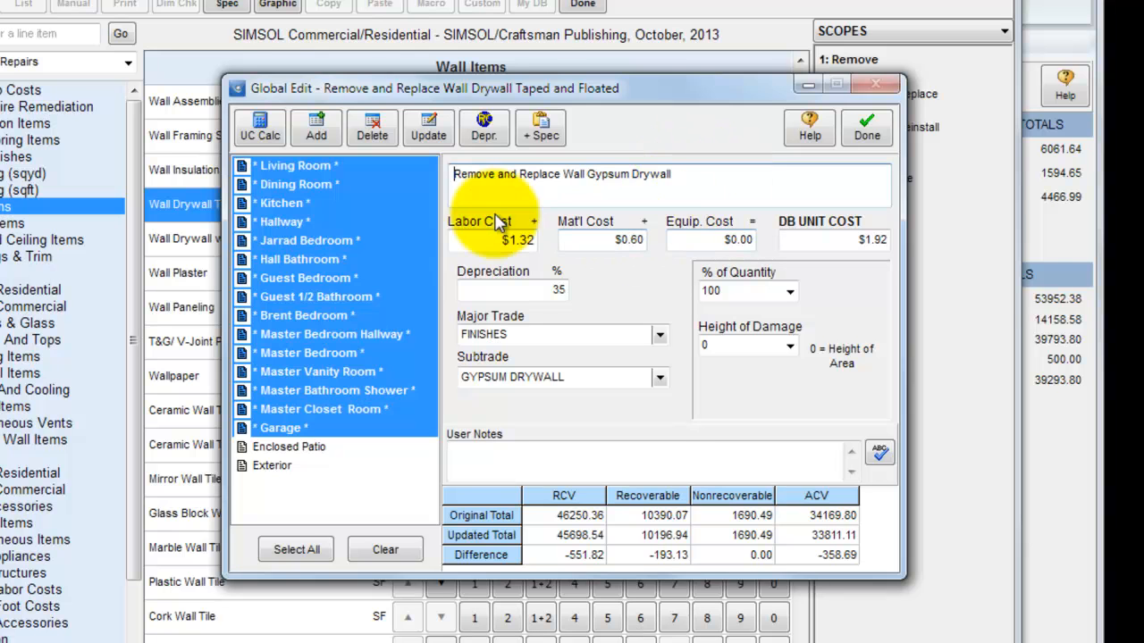
- Delete the drywall item from the selected areas, Living Room through Garage, and clear the area selection
click(372, 132)
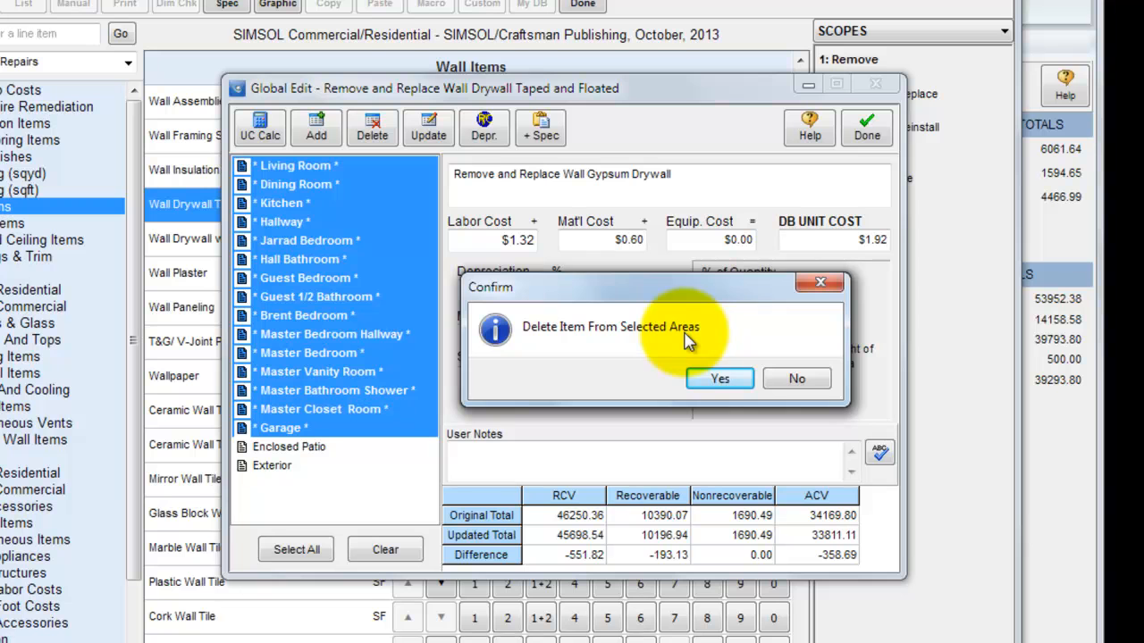
click(720, 379)
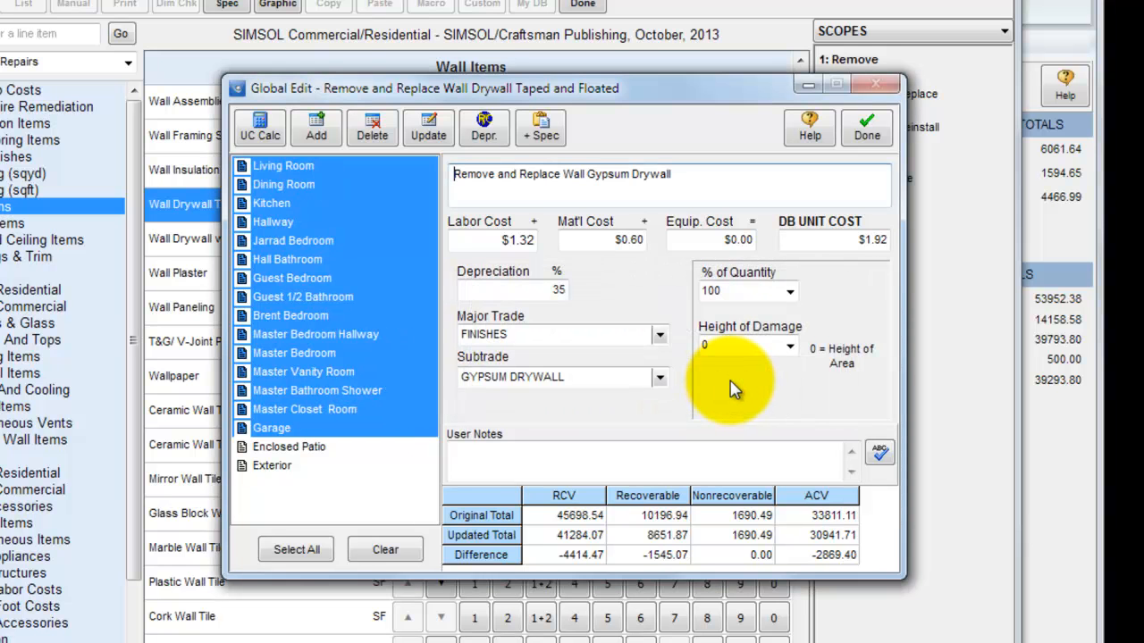
click(379, 543)
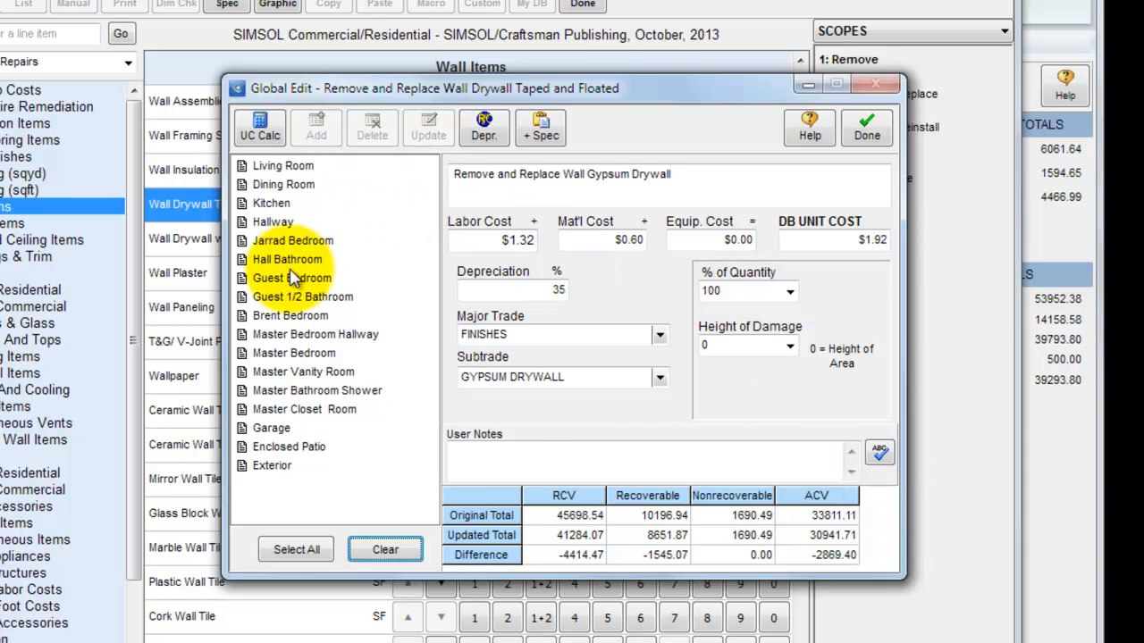
- Add the Remove and Replace Wall Gypsum Drywall item to all areas with all its line item components
click(292, 549)
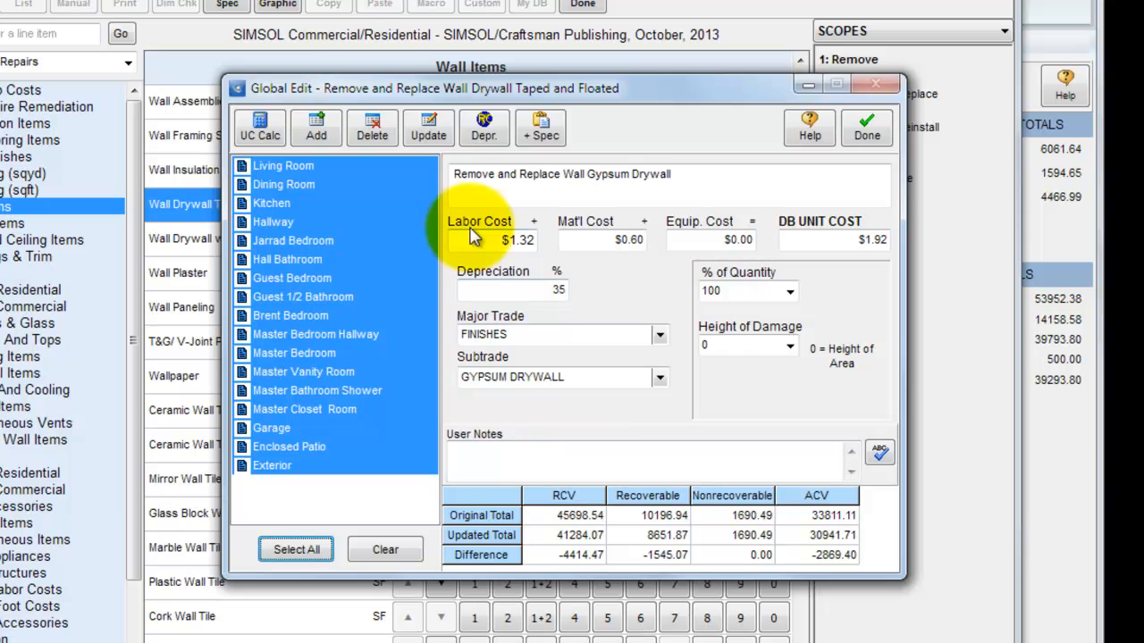
click(318, 130)
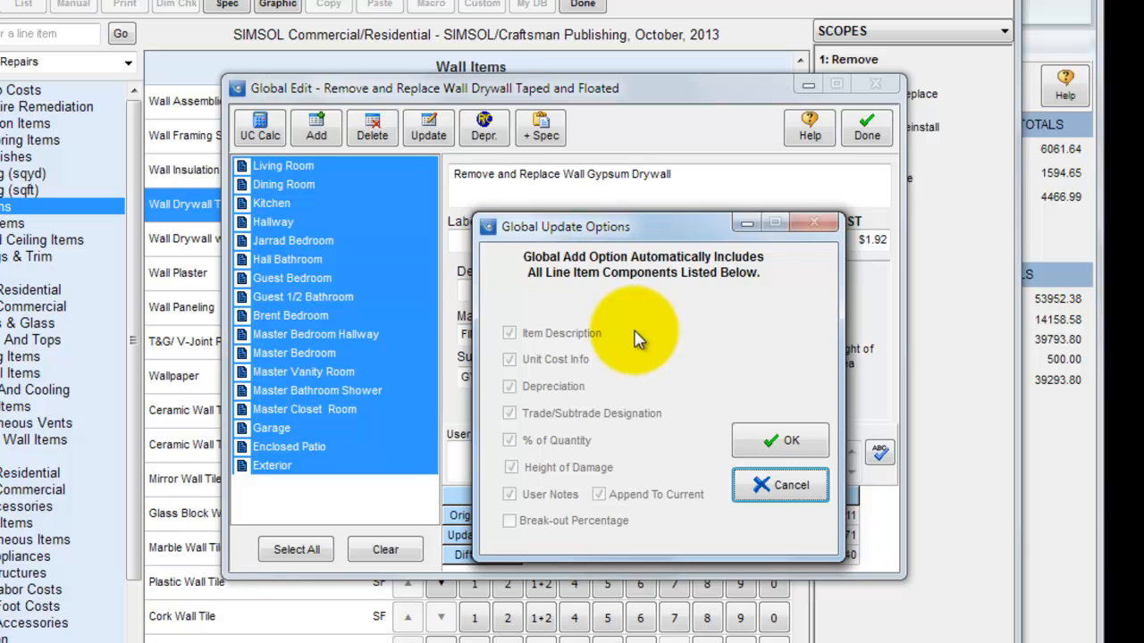
click(759, 441)
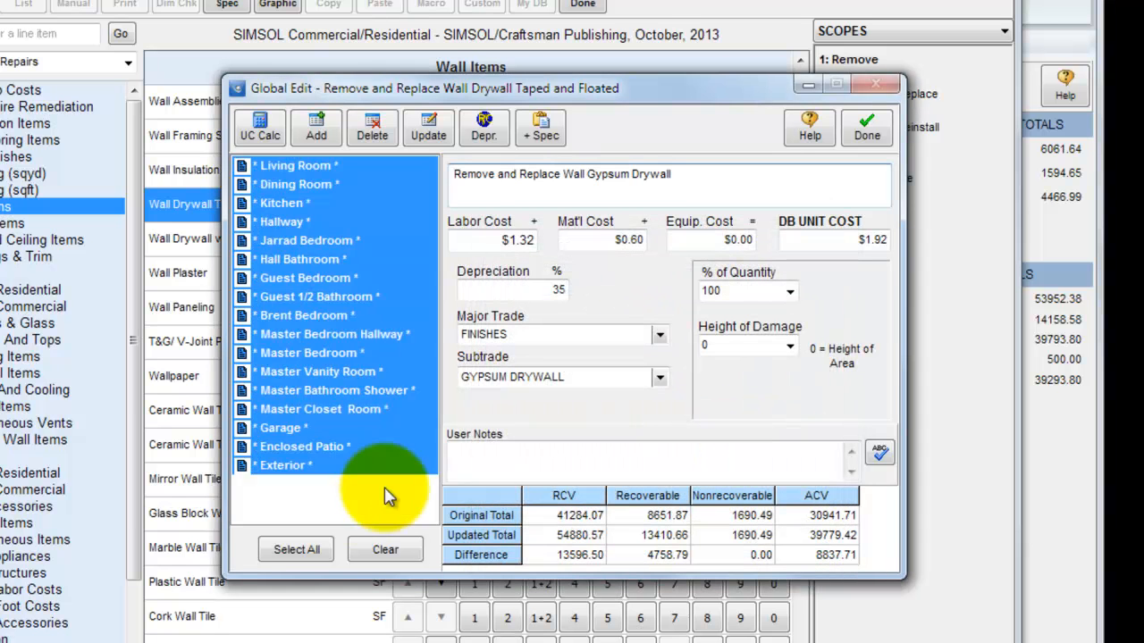
- Delete the drywall item from the Enclosed Patio and Exterior areas only
click(348, 502)
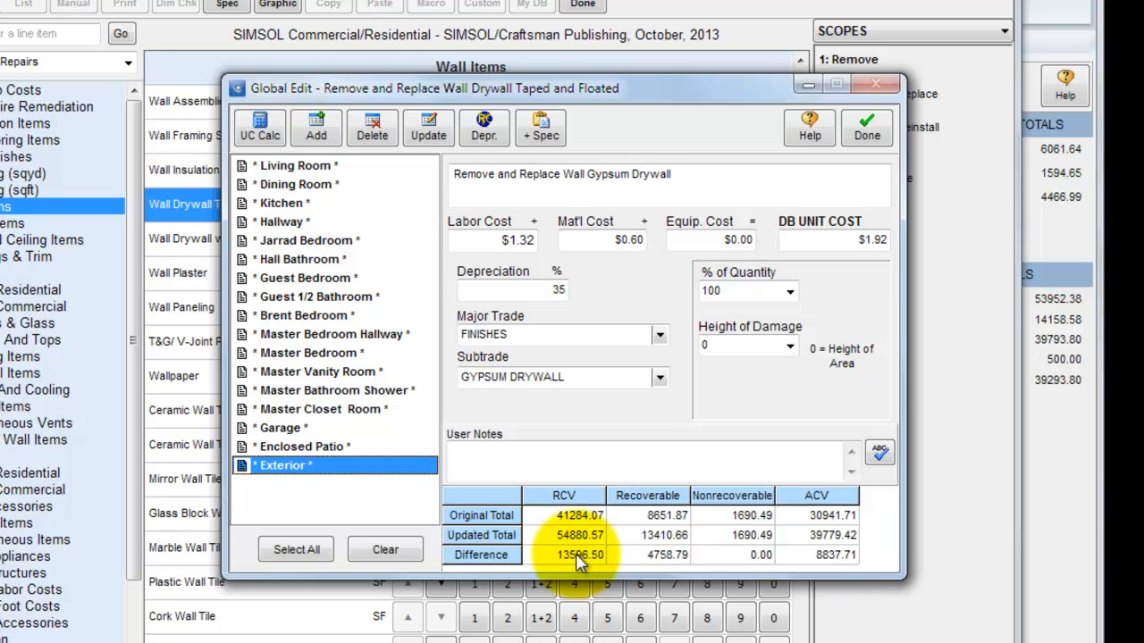
ctrl+click(333, 447)
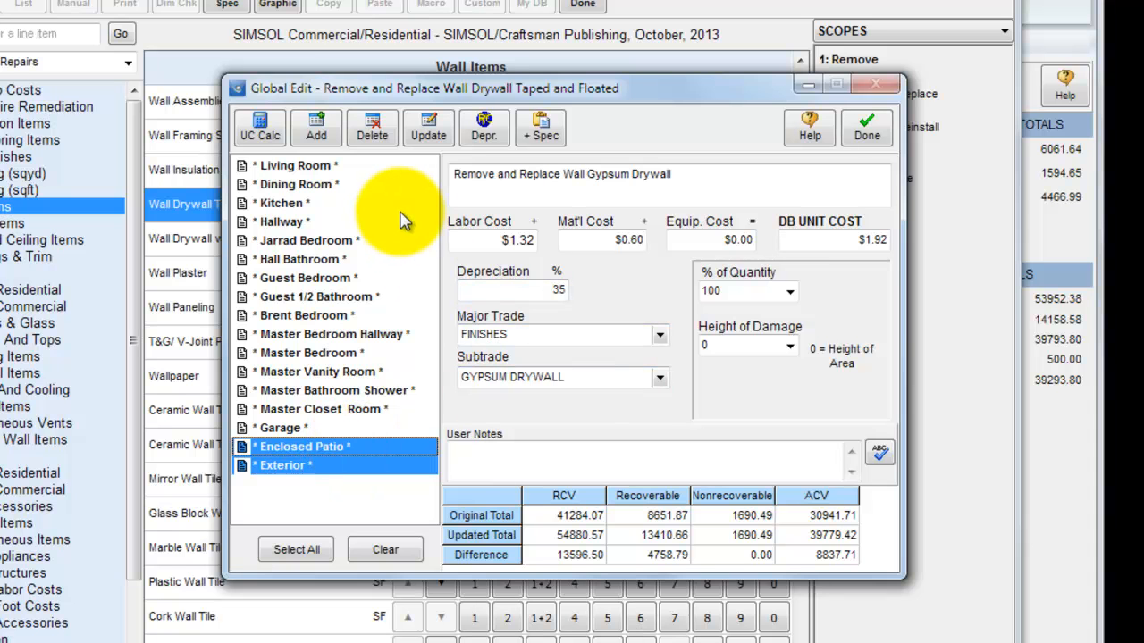
click(373, 139)
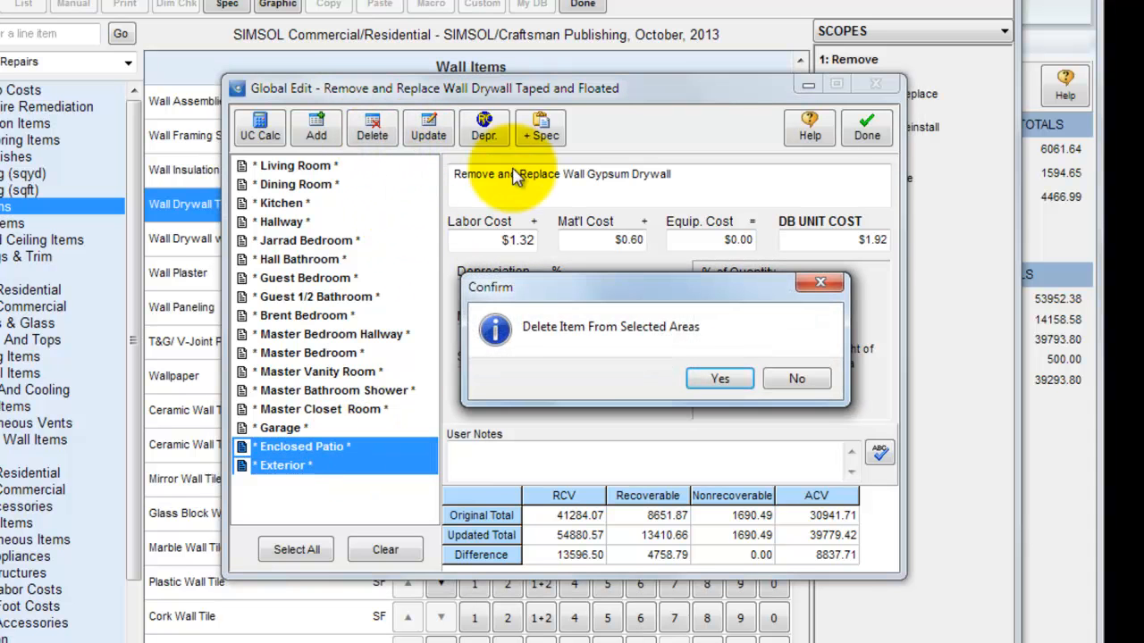
click(720, 380)
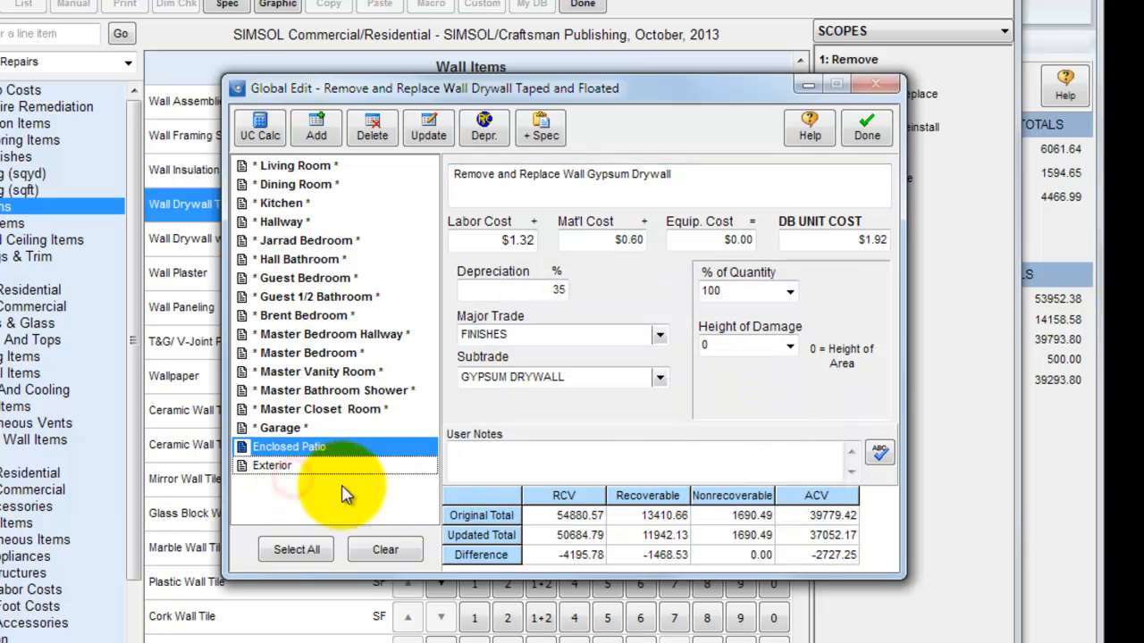
- Clear the area selection, finish the global edit and return from the Virtual Scope Sheet to the list of areas
click(385, 548)
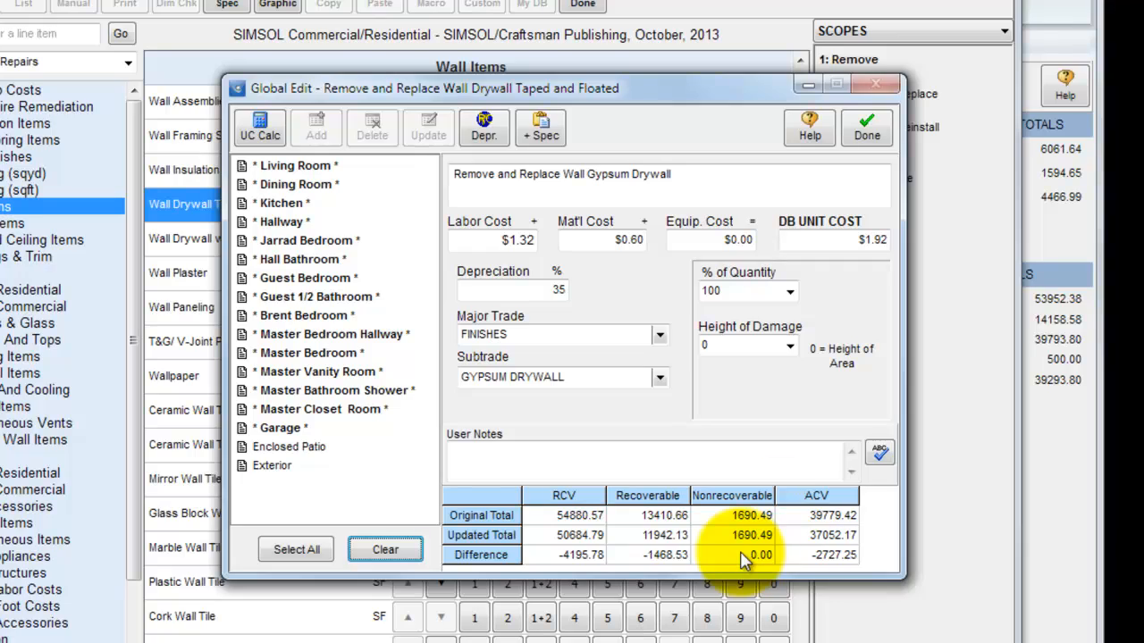
click(866, 126)
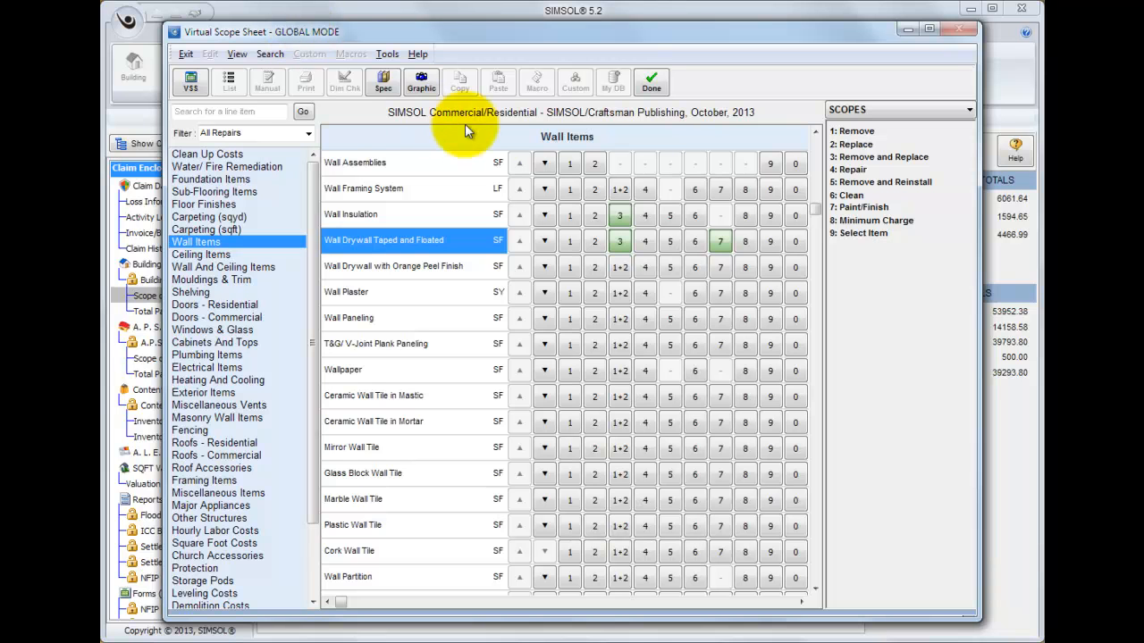
click(653, 86)
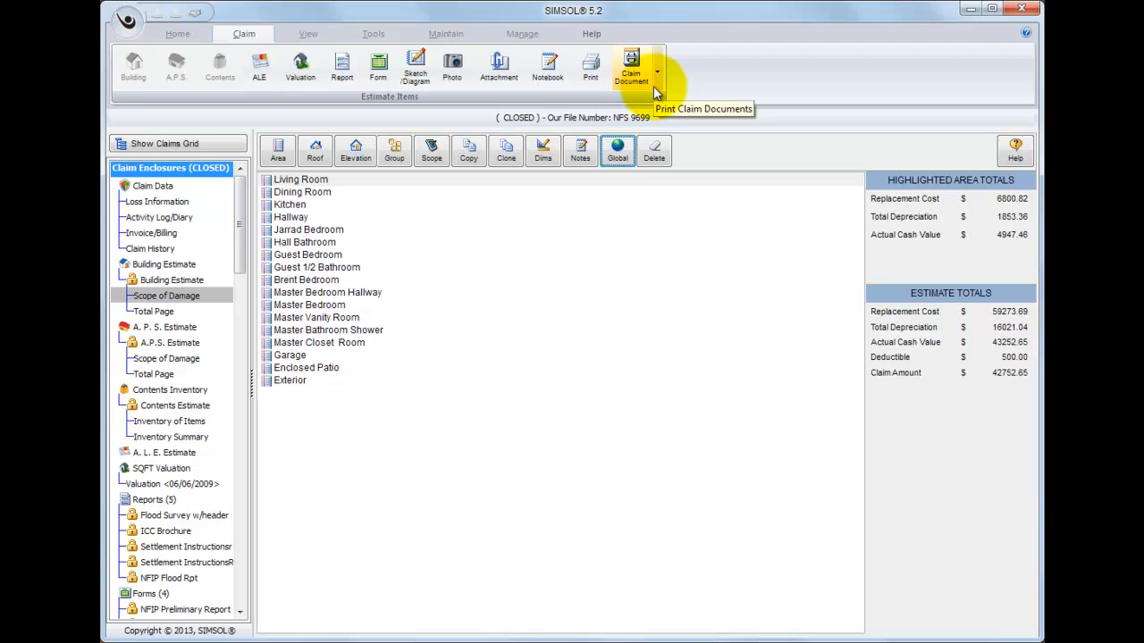